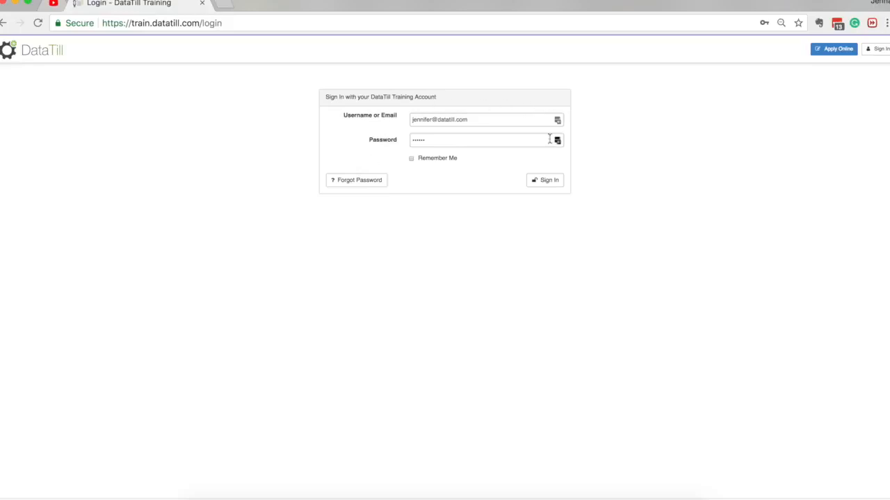
# Sign in to the training account and accept the terms and conditions of the user licence agreement
pyautogui.click(559, 183)
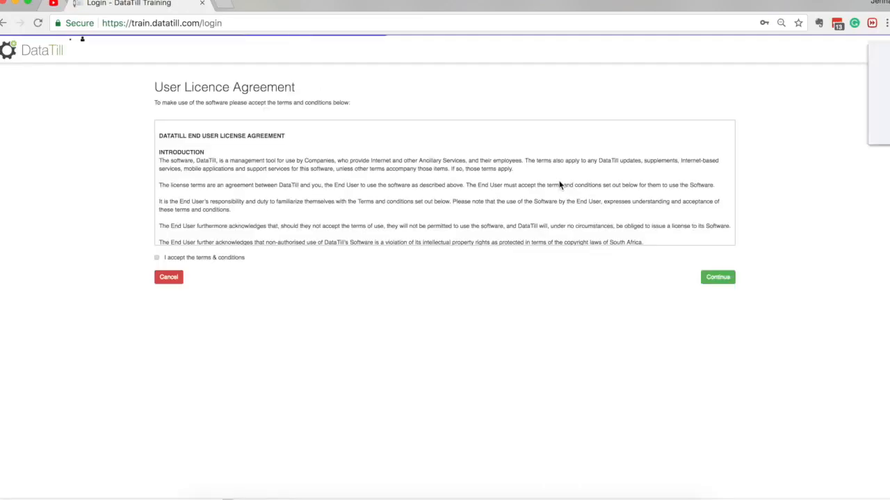
pyautogui.click(827, 132)
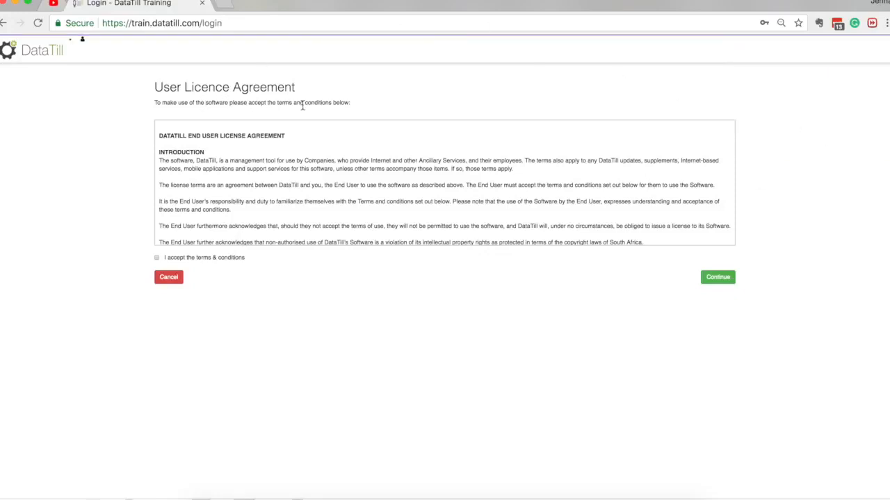
pyautogui.scroll(-2, 276, 155)
pyautogui.scroll(-20, 276, 155)
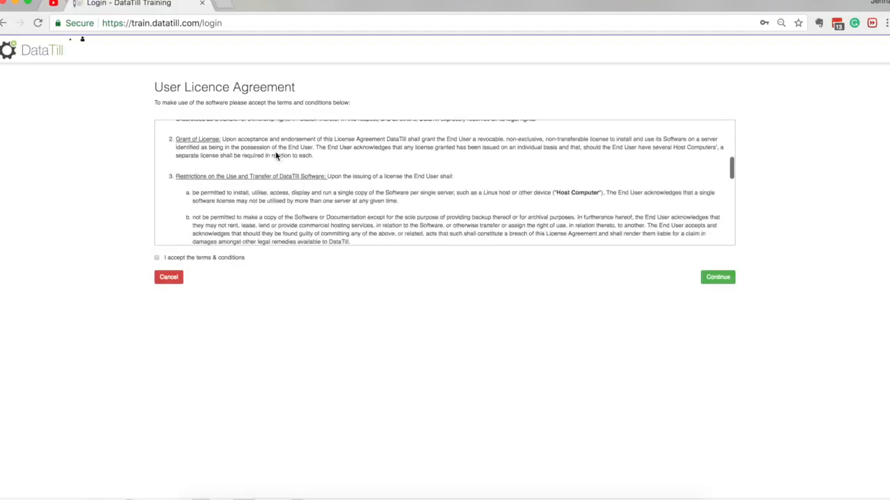
pyautogui.click(158, 258)
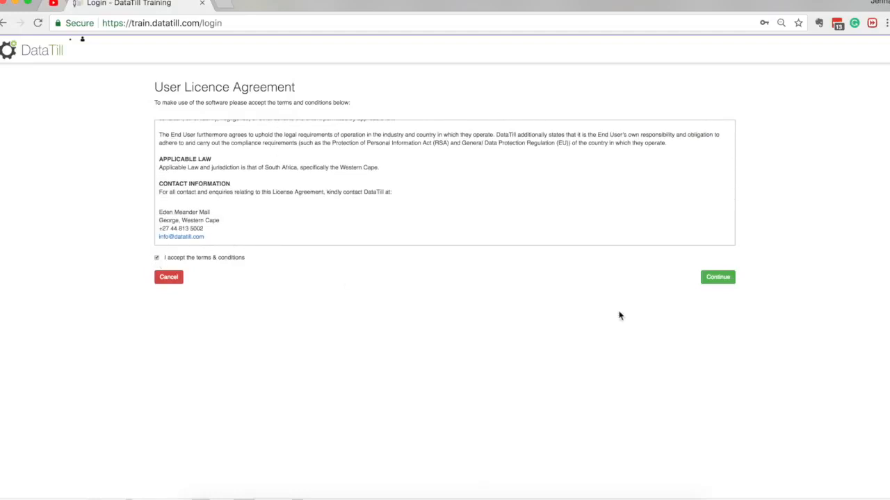
pyautogui.click(718, 280)
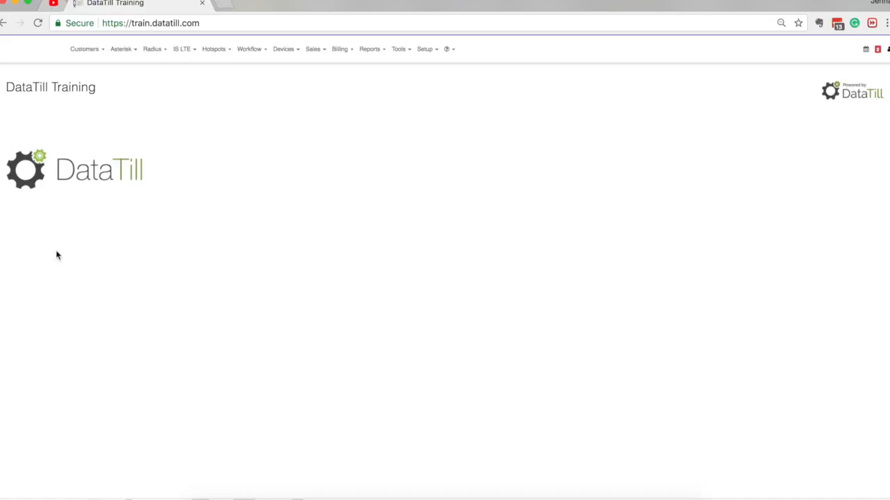
pyautogui.click(116, 139)
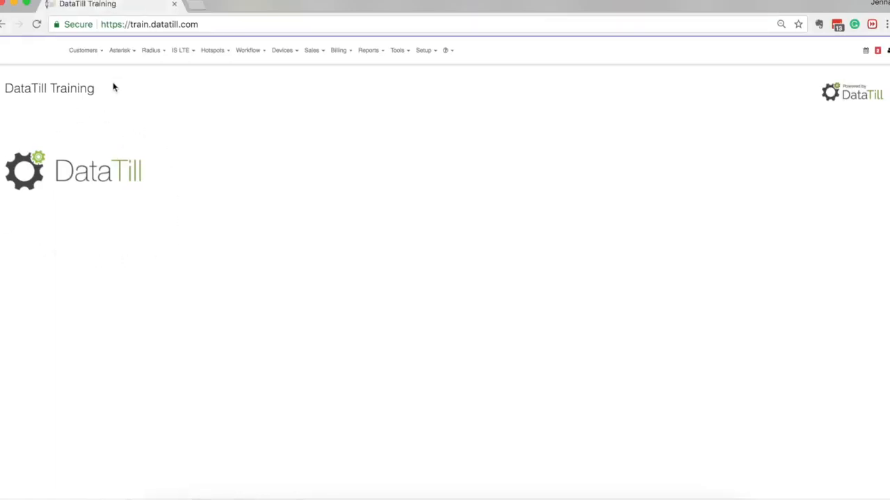
pyautogui.moveTo(315, 63)
pyautogui.moveTo(400, 46)
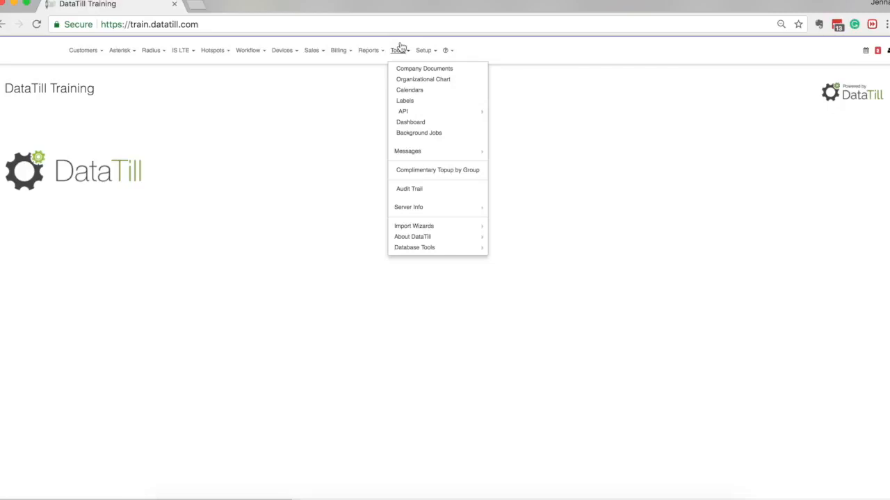
pyautogui.click(330, 164)
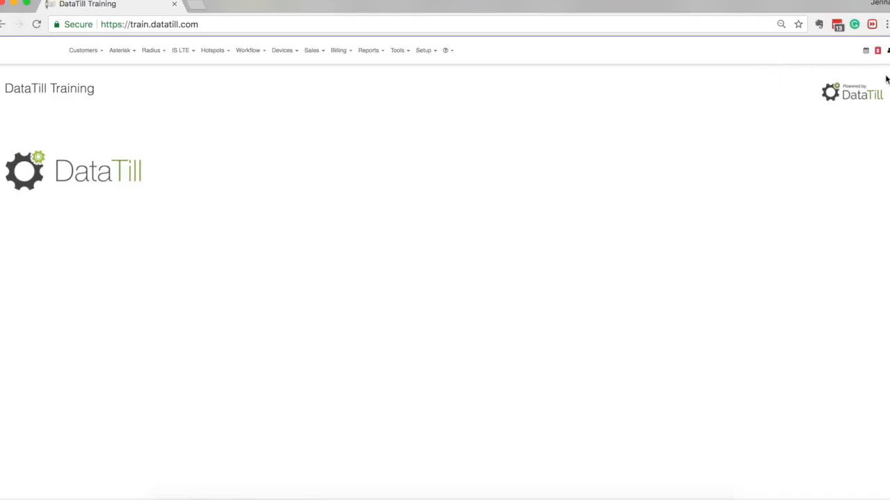
# Open My Account and review the account, password, application and notification settings
pyautogui.click(888, 51)
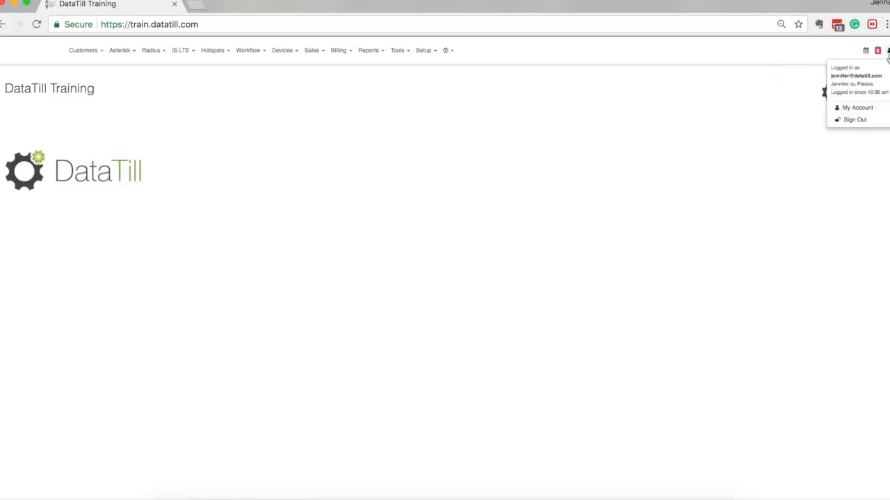
pyautogui.click(870, 110)
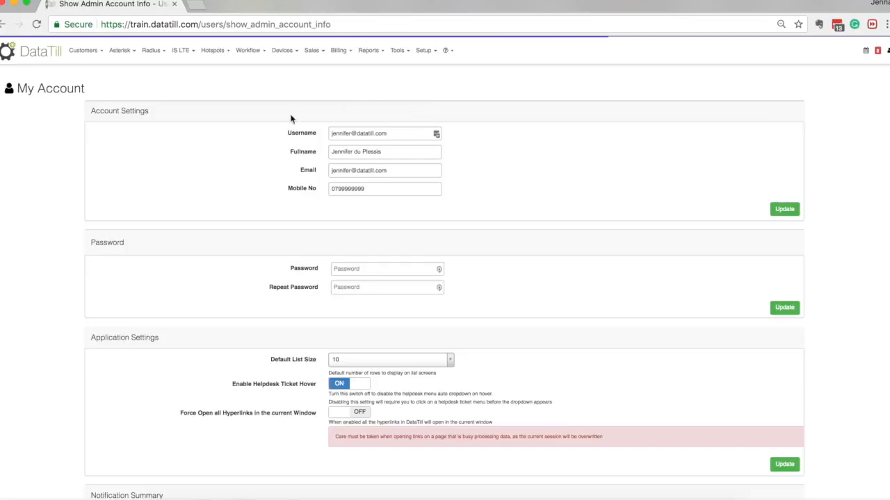
pyautogui.scroll(-2, 454, 171)
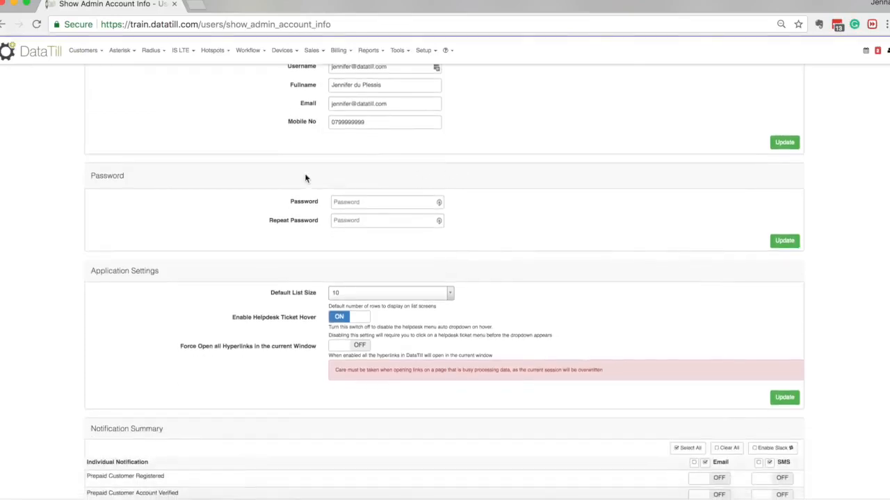
pyautogui.scroll(-3, 449, 220)
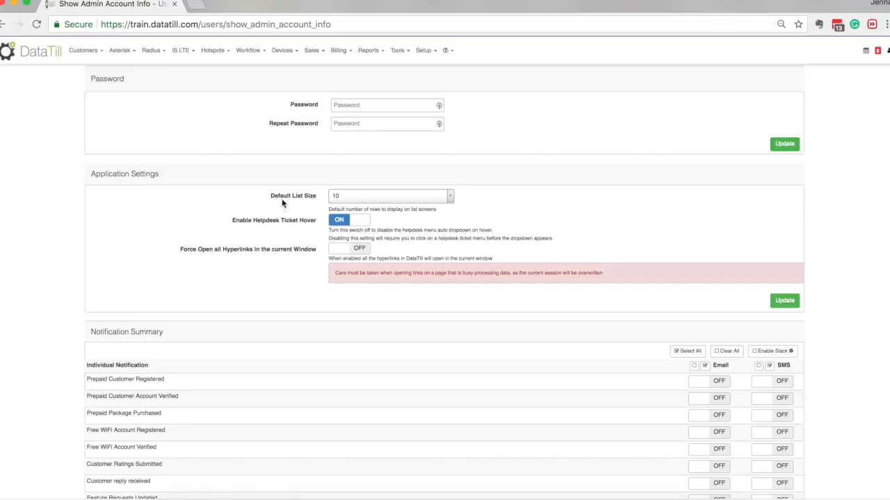
pyautogui.scroll(-1, 226, 221)
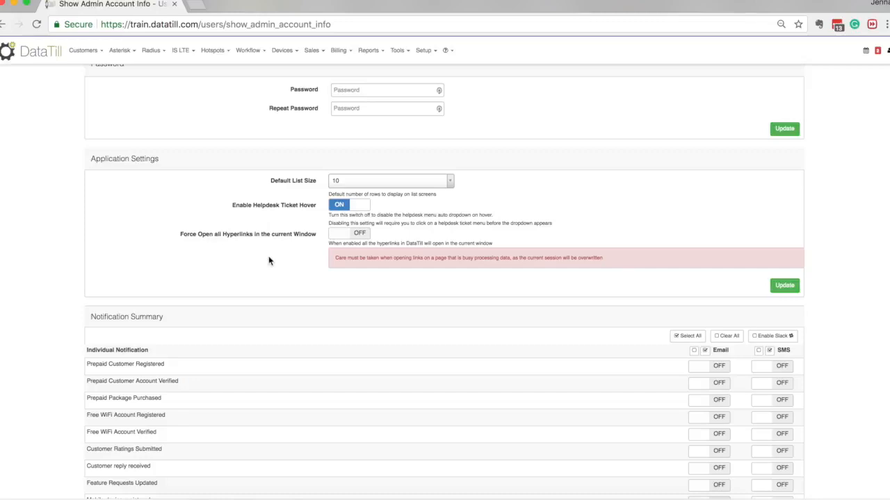
pyautogui.scroll(-5, 270, 261)
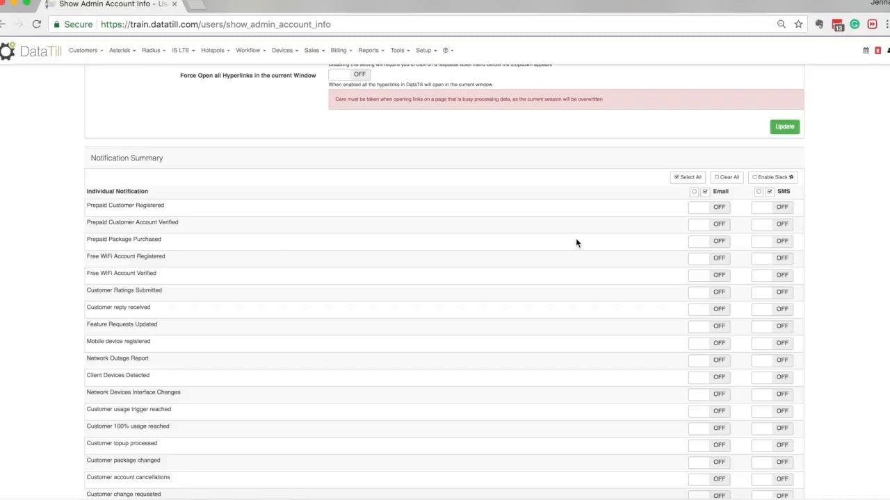
# Switch on email and SMS for all individual notifications in the Notification Summary
pyautogui.click(709, 208)
pyautogui.click(715, 204)
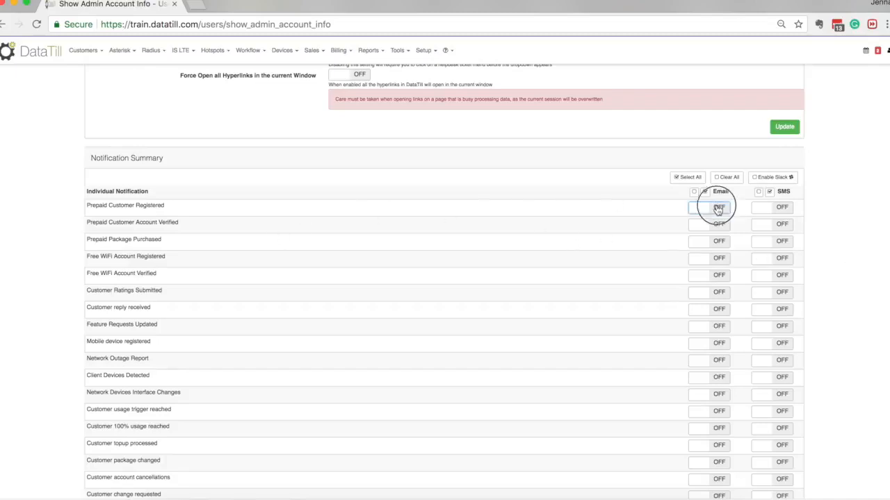
pyautogui.click(699, 210)
pyautogui.click(705, 192)
pyautogui.click(768, 191)
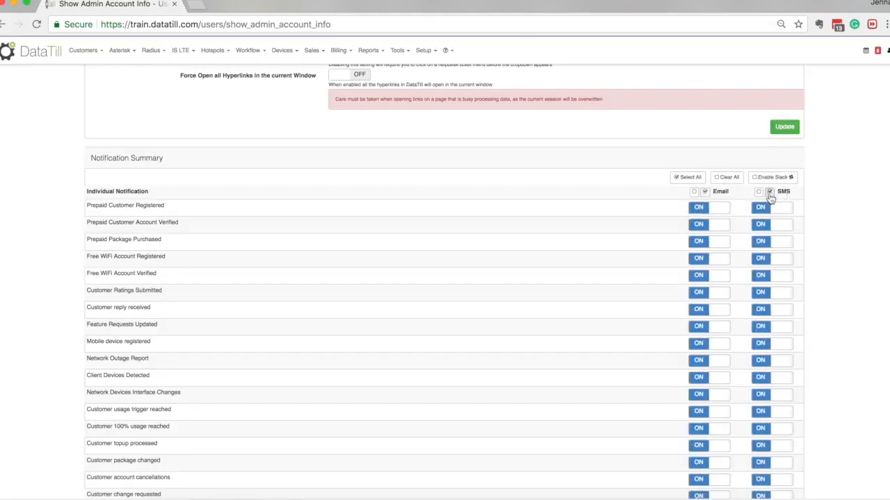
# Switch off SMS and email for all individual notifications and update the Notification Summary
pyautogui.click(758, 192)
pyautogui.click(694, 193)
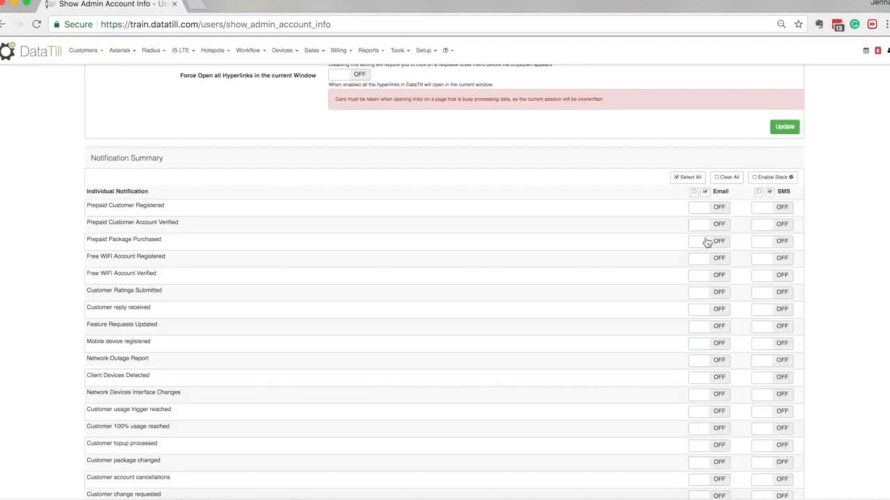
pyautogui.scroll(-5, 673, 278)
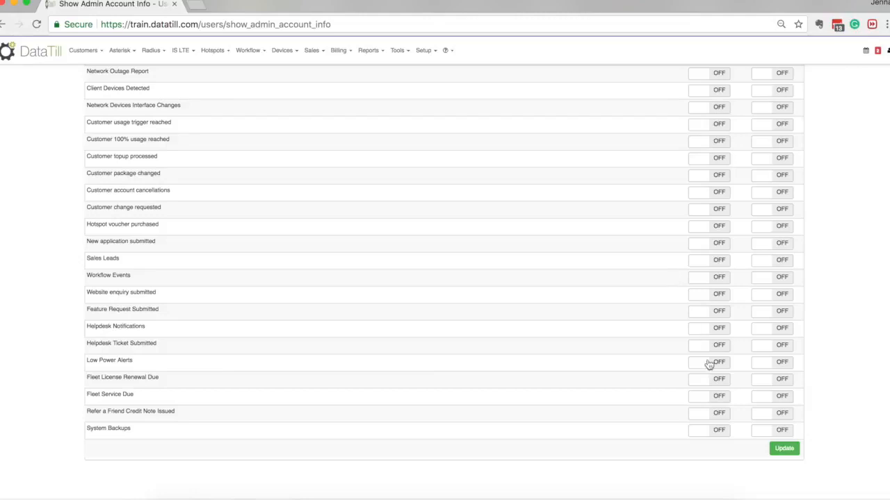
pyautogui.click(784, 449)
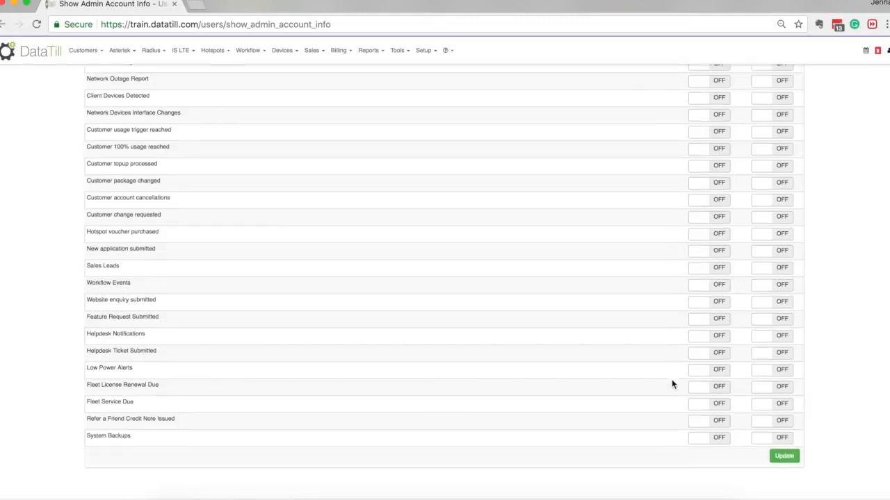
# Go to the Helpdesk Ticket List of the Workflow module
pyautogui.scroll(7, 672, 383)
pyautogui.scroll(4, 710, 282)
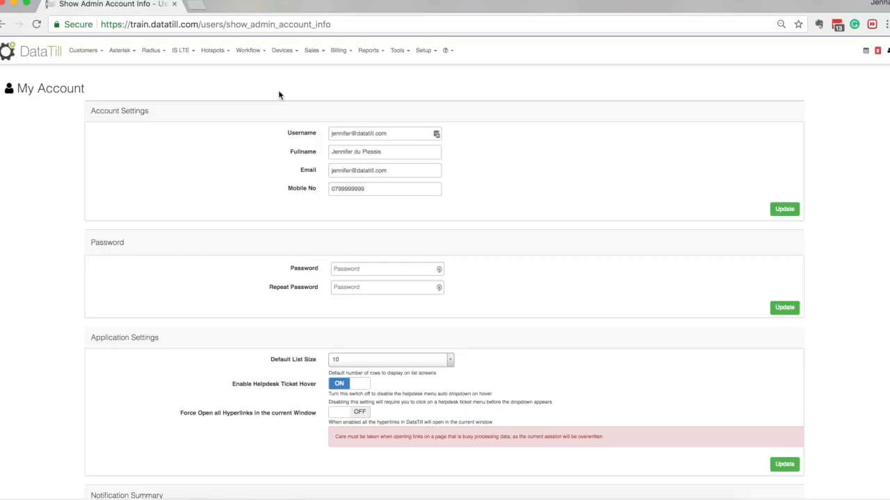
pyautogui.click(254, 52)
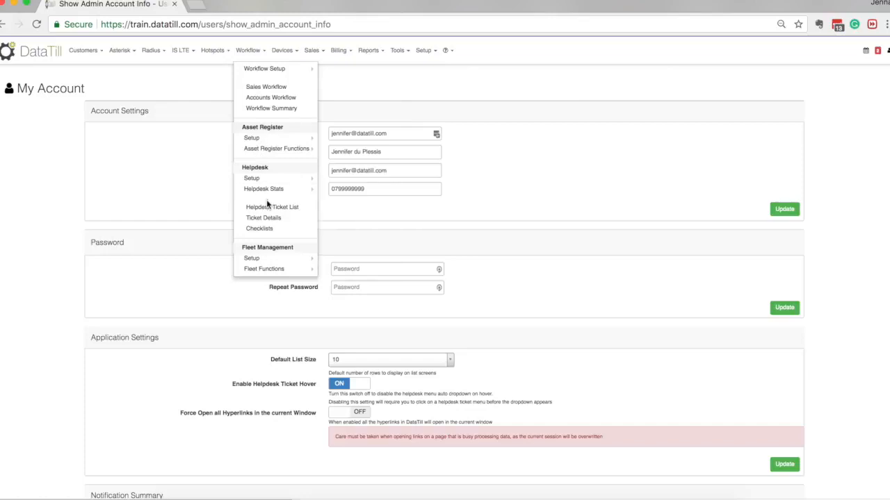
pyautogui.click(301, 212)
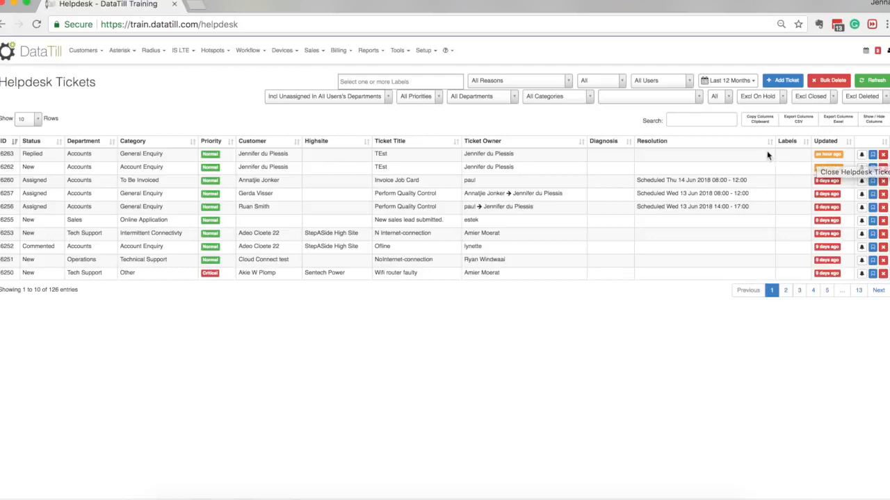
# Start a new helpdesk ticket with the title Test
pyautogui.click(788, 83)
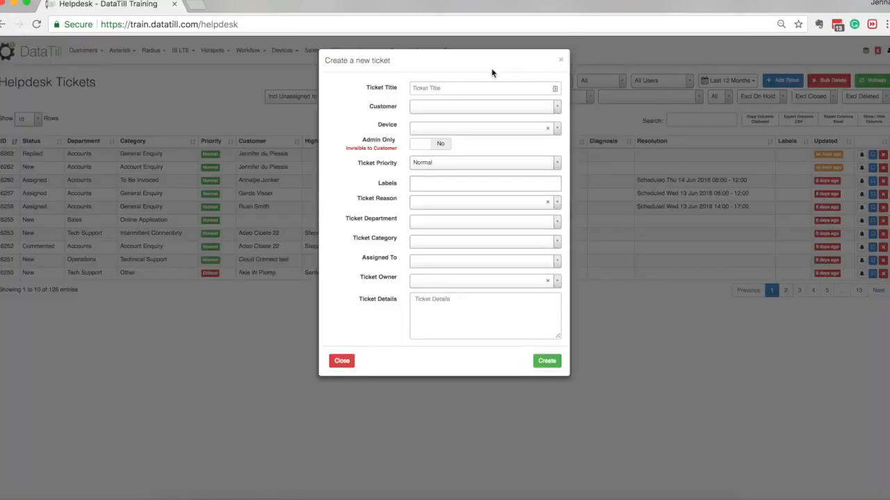
pyautogui.click(481, 87)
pyautogui.write('T')
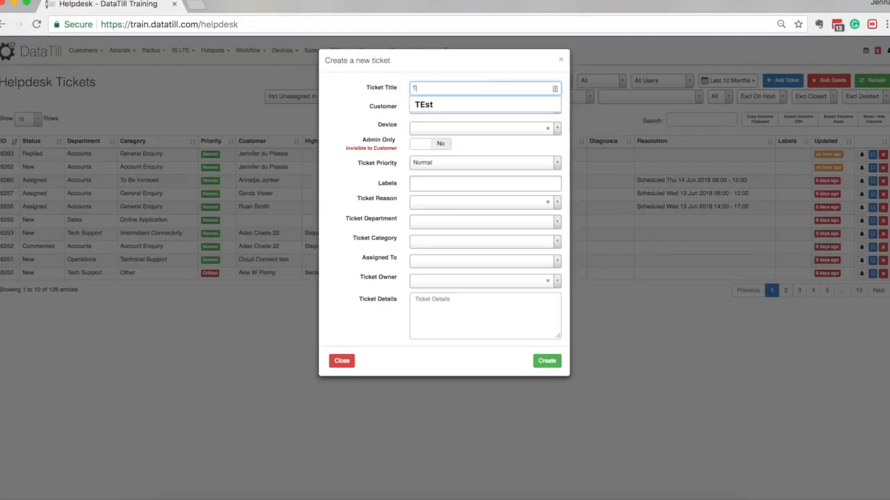
pyautogui.press('Tab')
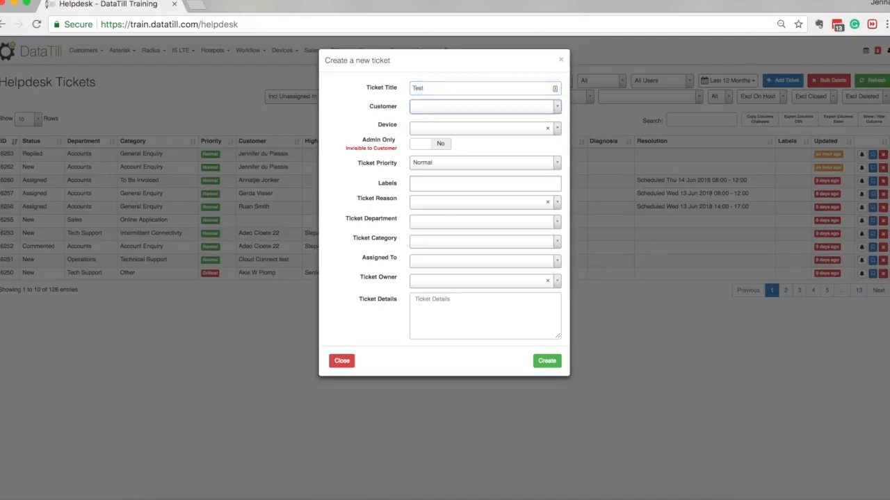
# Search for the customer by customer code and select the matching customer for the ticket
pyautogui.click(473, 111)
pyautogui.write('eddi002')
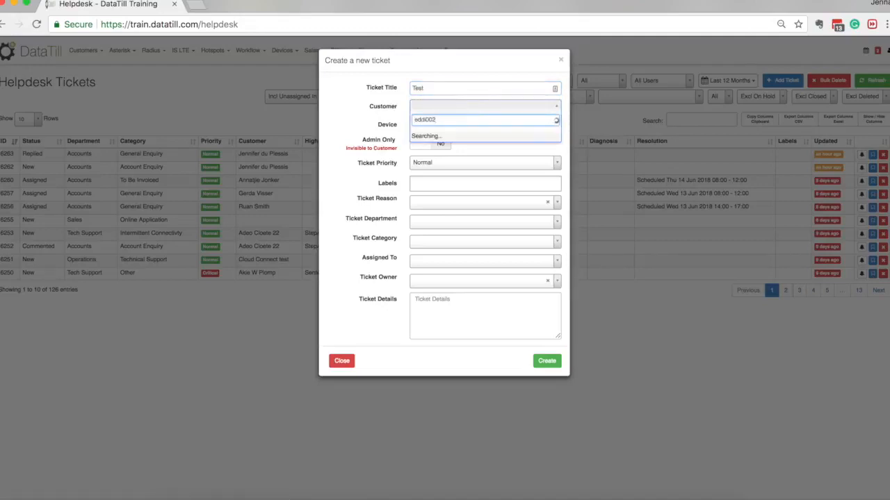
pyautogui.press('Left')
pyautogui.press('Left')
pyautogui.press('Left')
pyautogui.press('BackSpace')
pyautogui.click(480, 139)
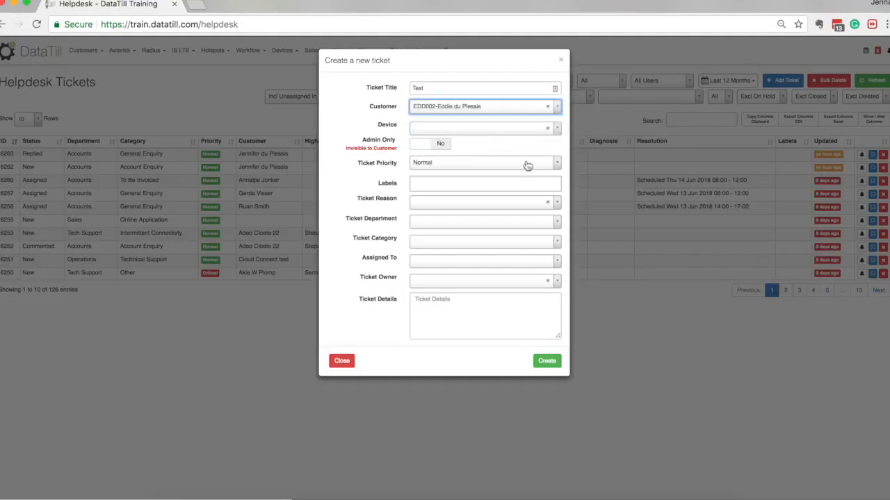
# Keep the ticket priority at Normal and set the department to Accounts and the category to Client Request
pyautogui.click(433, 167)
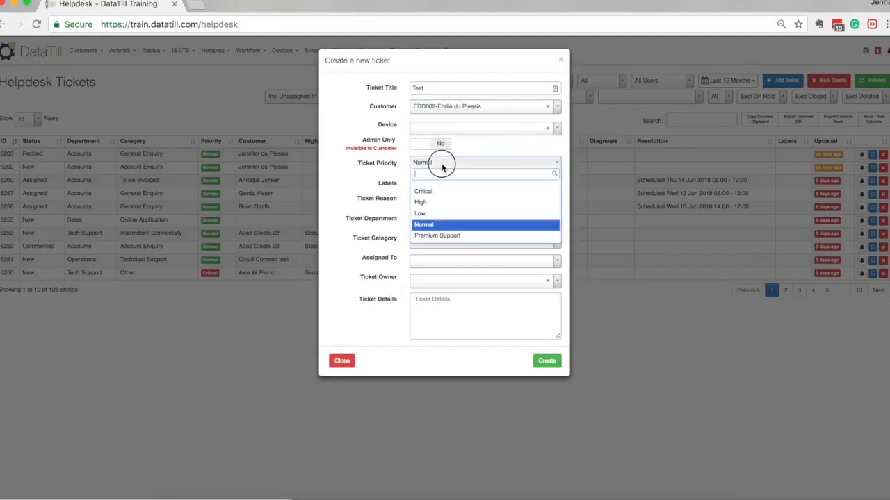
pyautogui.click(387, 200)
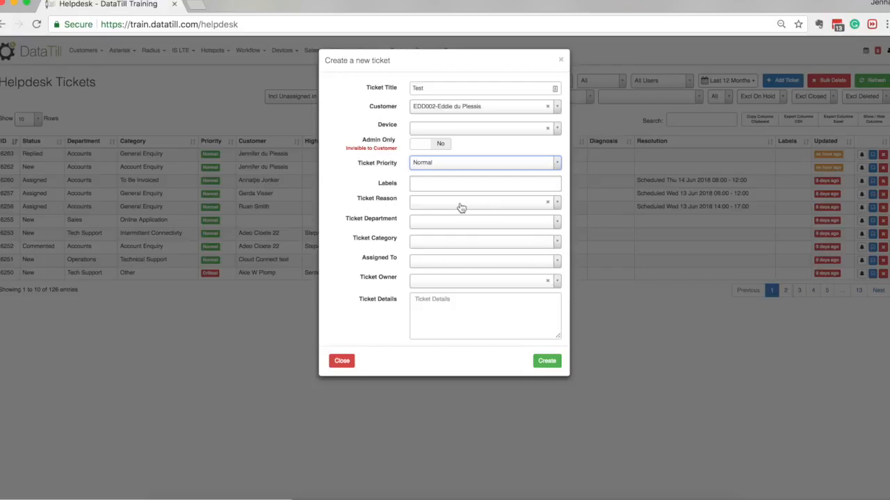
pyautogui.click(429, 227)
pyautogui.click(427, 248)
pyautogui.click(446, 243)
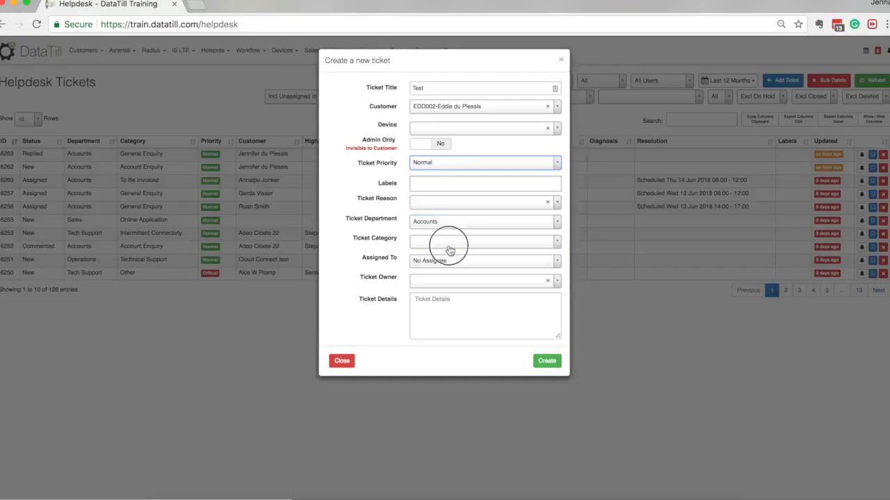
pyautogui.click(450, 282)
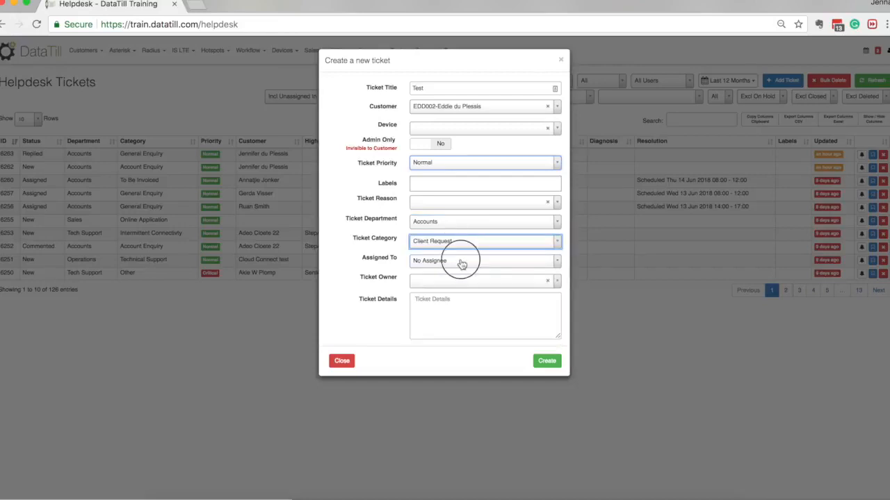
# Assign the ticket to the signed-in staff member by searching for their name
pyautogui.click(461, 259)
pyautogui.write('jenni')
pyautogui.press('BackSpace')
pyautogui.press('Return')
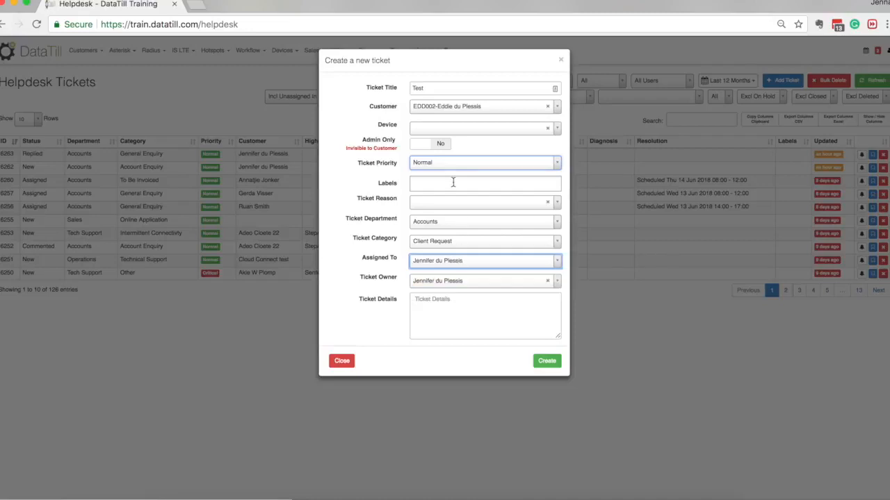
# Enter "Customer Message" as the ticket details and create the ticket
pyautogui.click(481, 333)
pyautogui.write('Custerom')
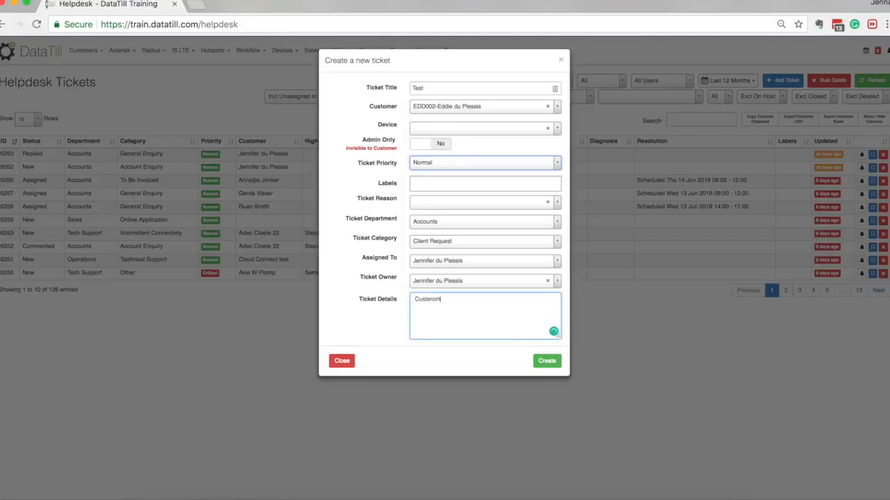
pyautogui.write(' messa')
pyautogui.press('super+a')
pyautogui.write('Customer Message')
pyautogui.click(547, 364)
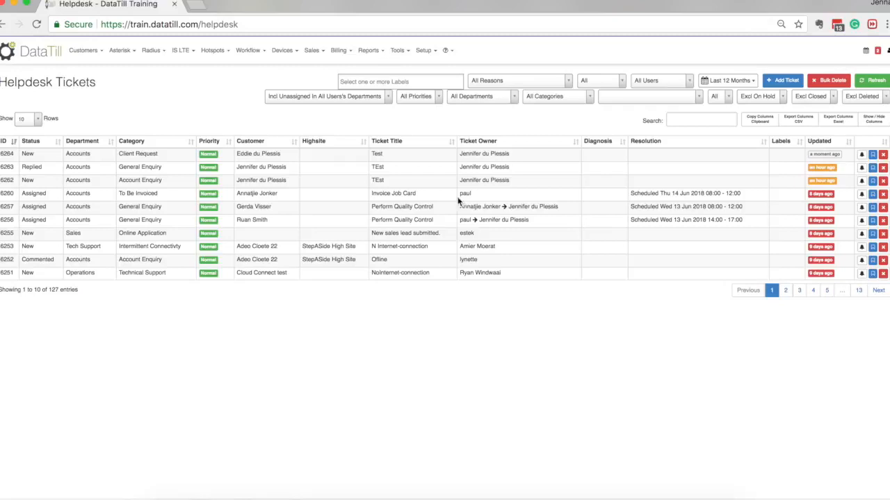
# Open the newly created Test ticket from the helpdesk ticket list
pyautogui.click(873, 156)
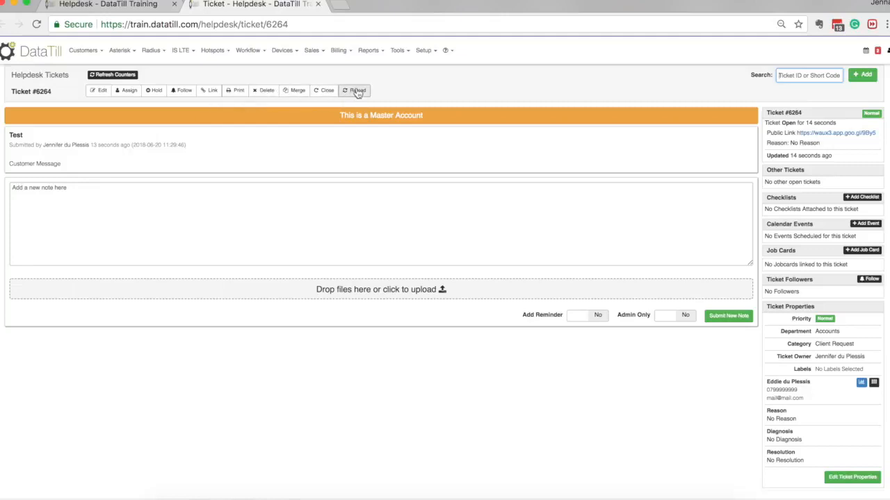
# Draft the note "Hi new customer" on the open ticket and set Admin Only to Yes
pyautogui.click(467, 213)
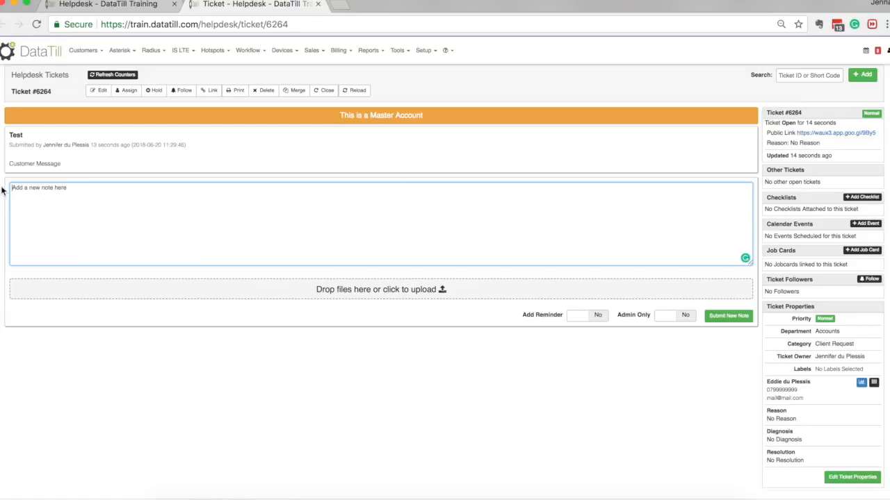
pyautogui.write('Hi new customer')
pyautogui.click(685, 321)
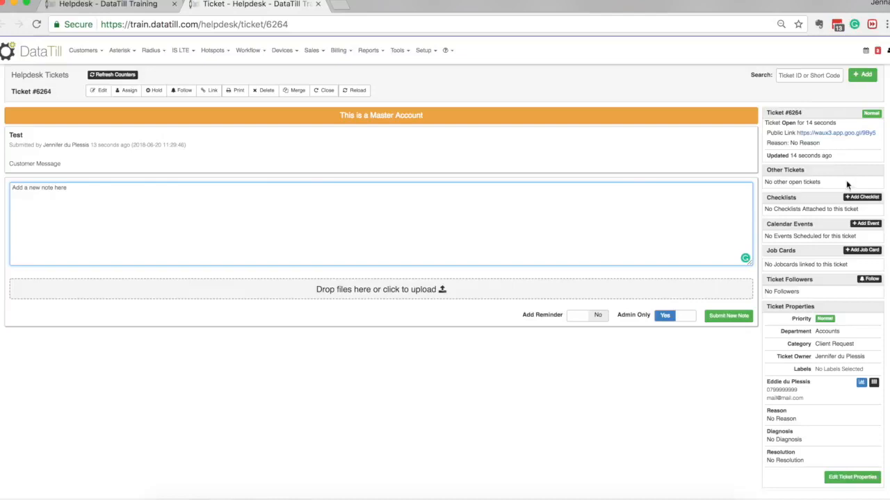
pyautogui.scroll(-1, 833, 239)
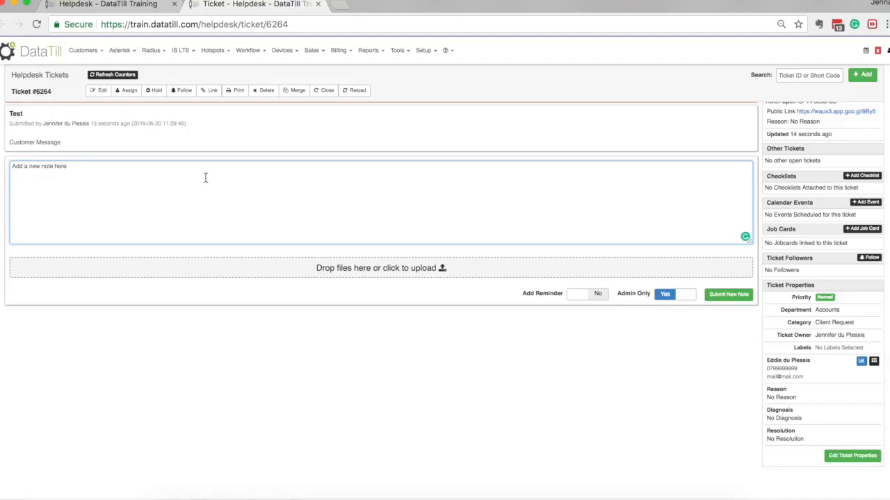
# Open the ticket customer's record for editing by searching for their name and choosing the first match
pyautogui.click(87, 54)
pyautogui.click(95, 90)
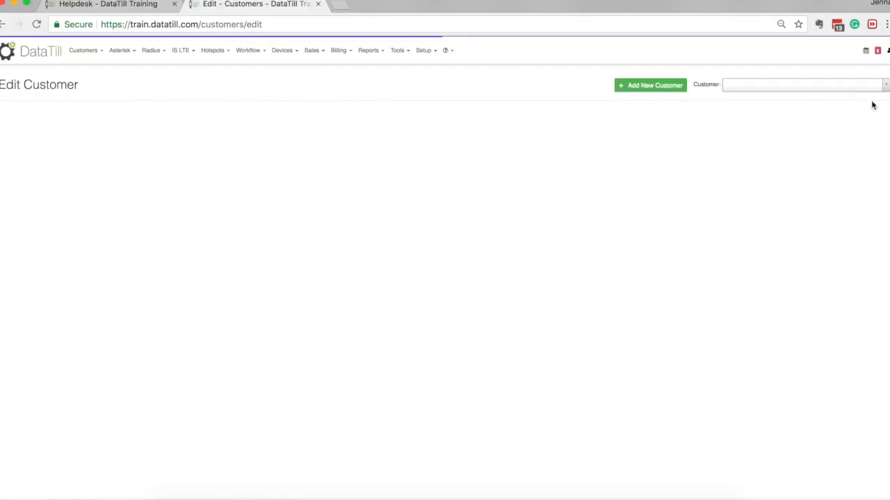
pyautogui.click(786, 89)
pyautogui.write('eddie du')
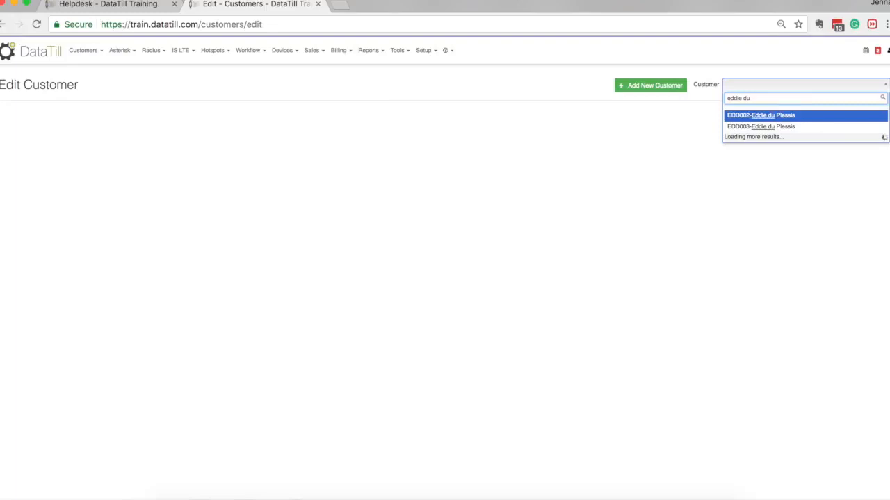
pyautogui.press('Down')
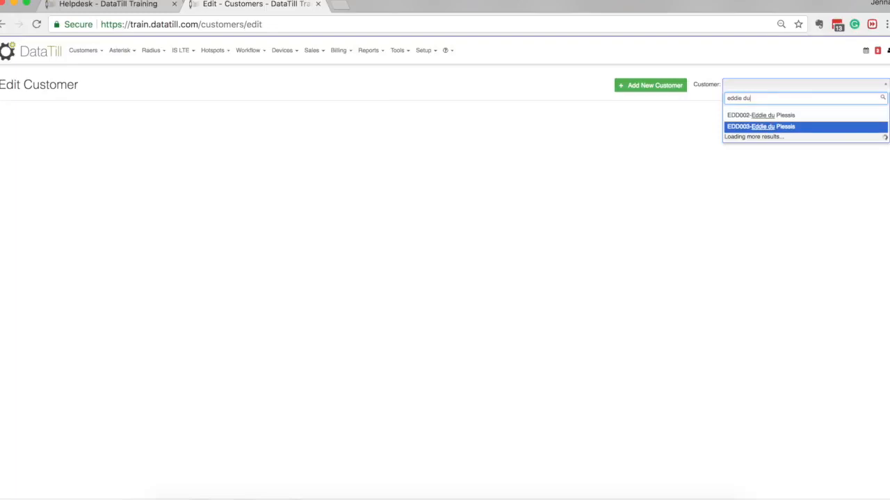
pyautogui.press('Up')
pyautogui.press('Return')
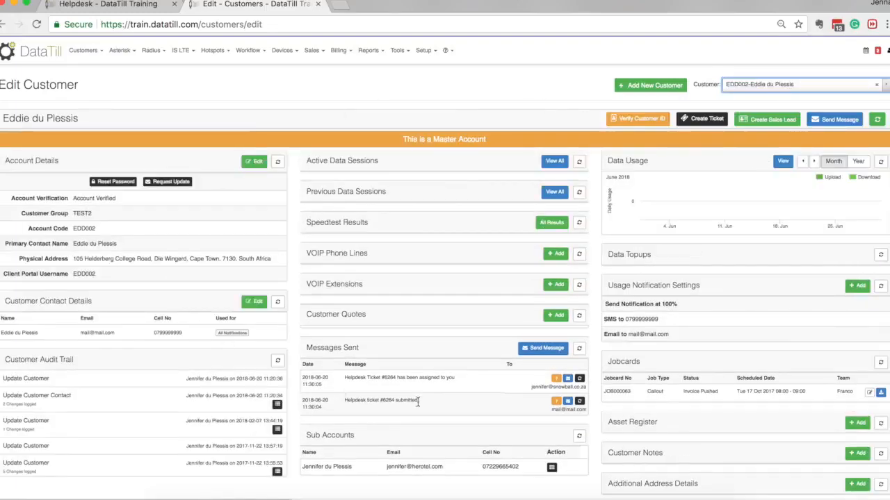
pyautogui.scroll(-1, 417, 98)
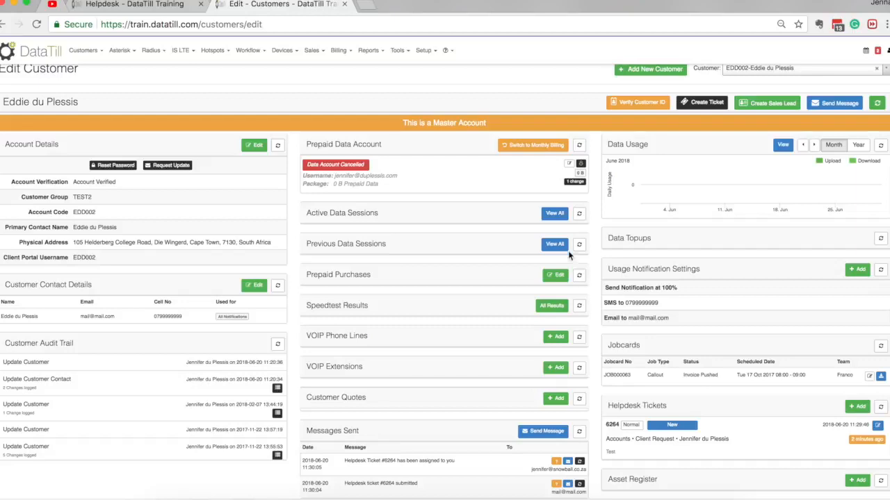
# Switch to the DataTill channel on YouTube to view its uploads, and return to the customer record in DataTill
pyautogui.click(52, 4)
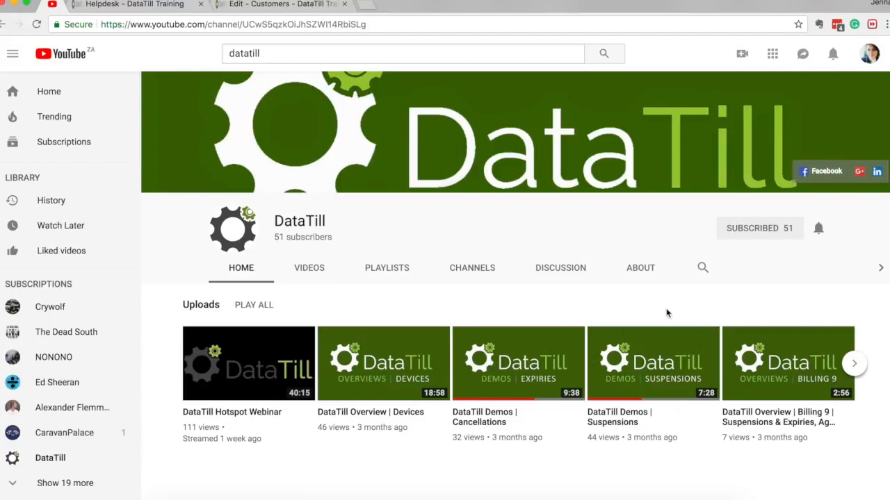
pyautogui.click(250, 5)
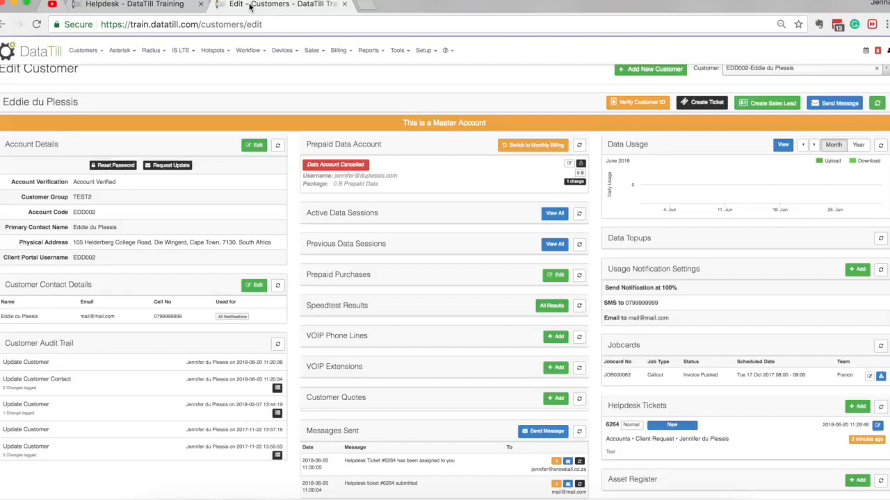
# Open the Billing Run user guide from the Billing help topics, and return to the customer record
pyautogui.click(445, 51)
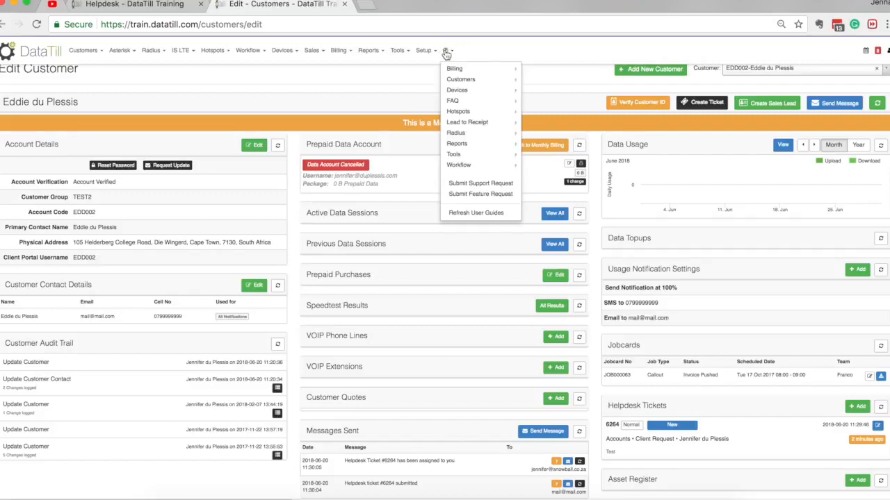
pyautogui.moveTo(469, 72)
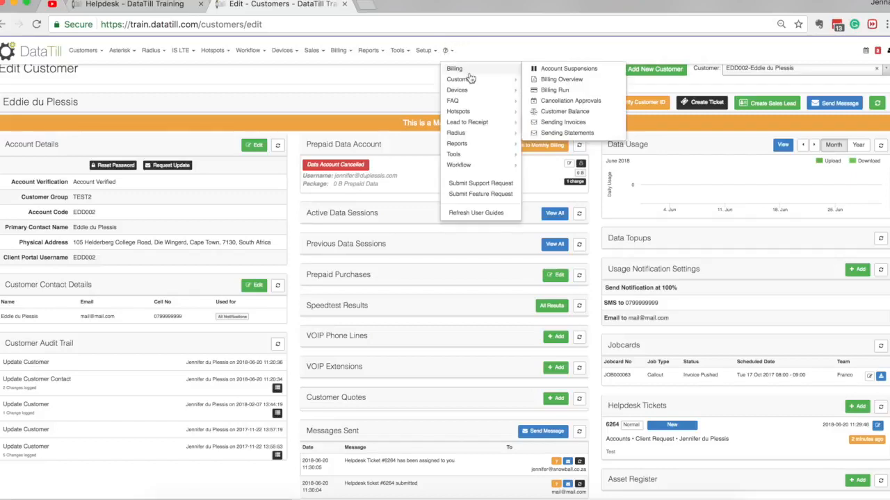
pyautogui.click(551, 90)
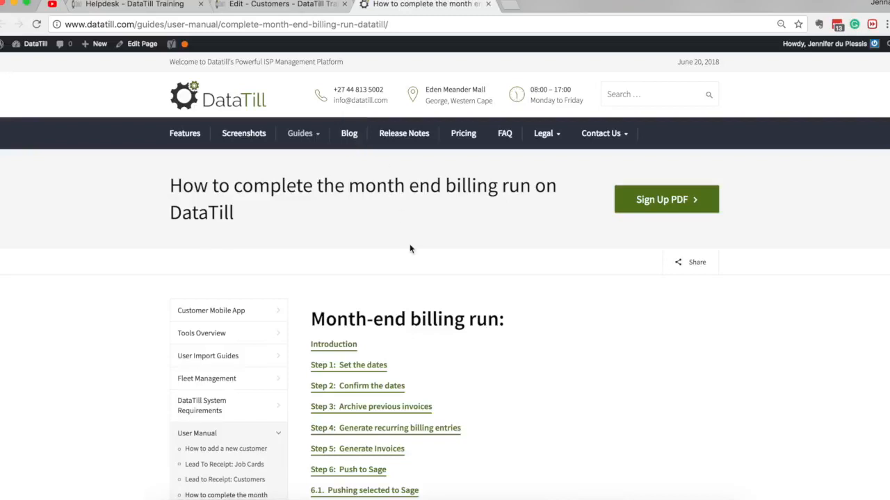
pyautogui.click(307, 4)
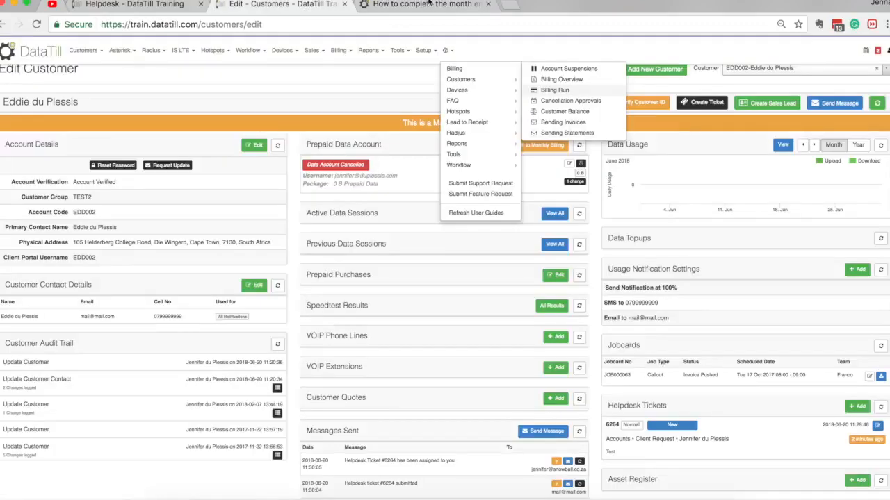
# Open the form for submitting a DataTill support request
pyautogui.click(445, 50)
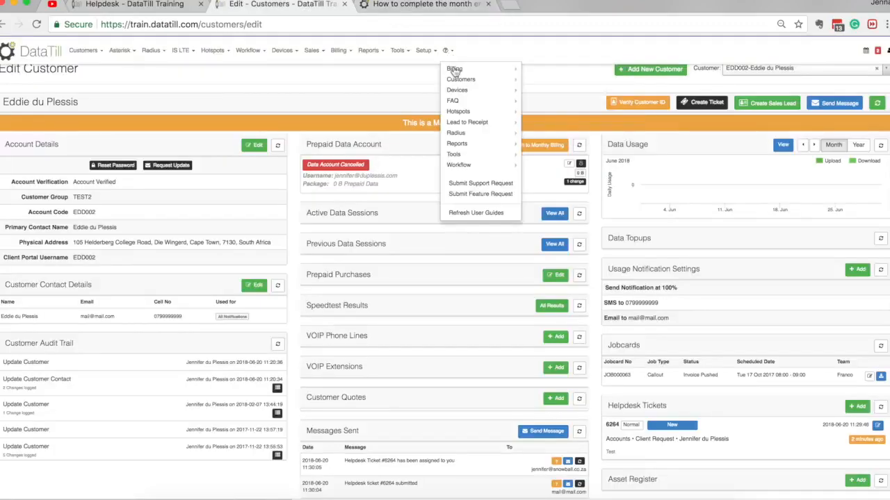
pyautogui.click(486, 183)
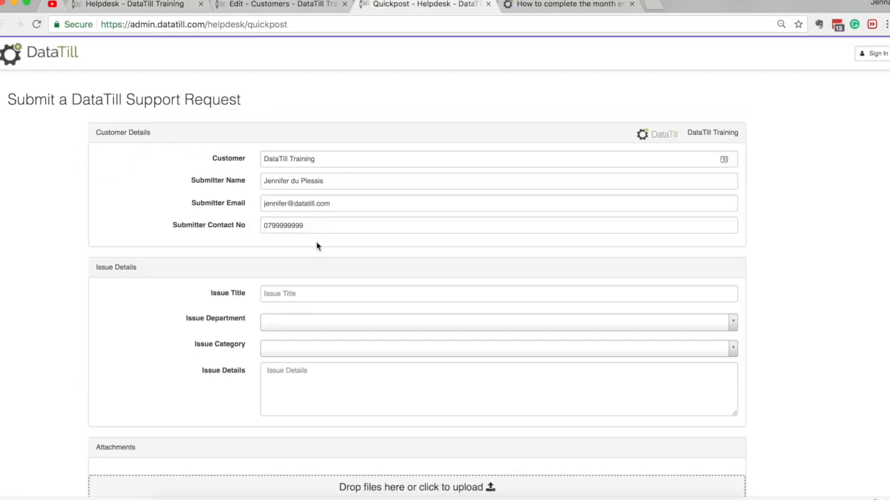
pyautogui.scroll(-2, 316, 242)
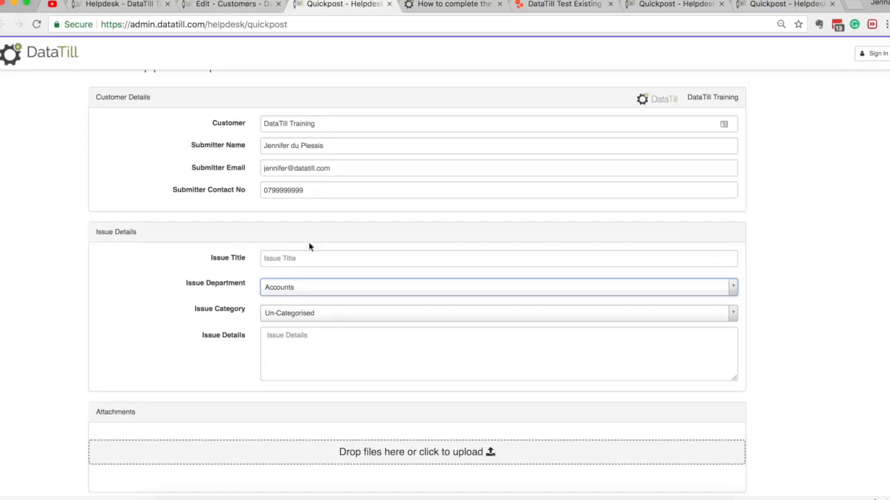
# Set the support request's issue department to Support
pyautogui.click(362, 349)
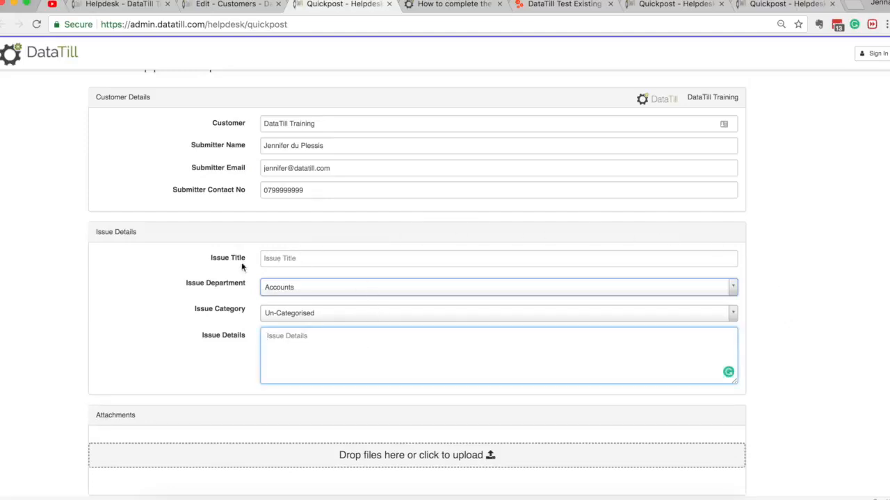
pyautogui.click(308, 253)
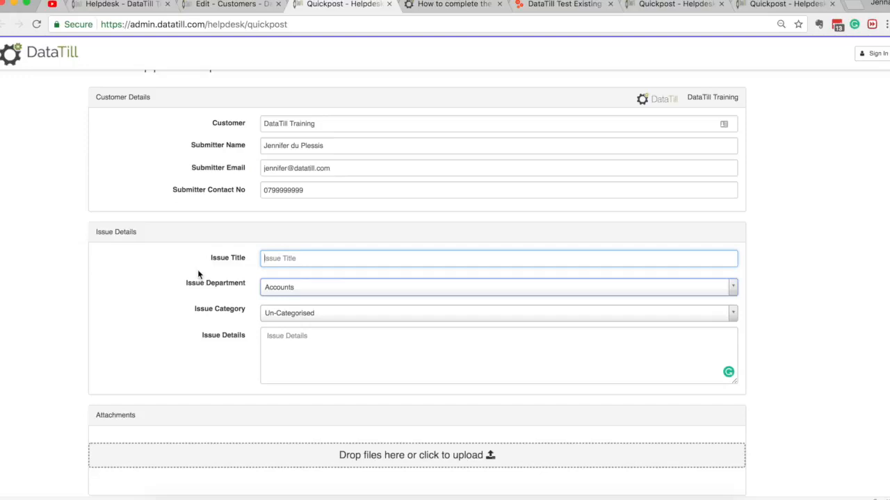
pyautogui.click(304, 291)
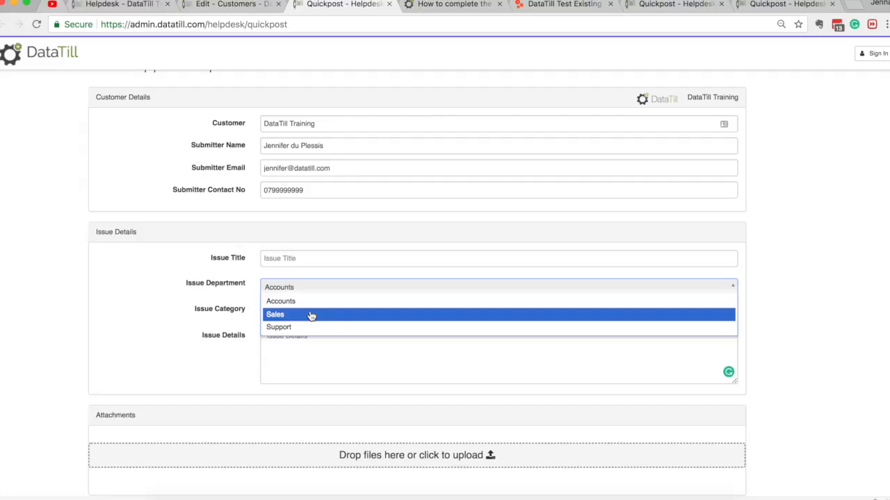
pyautogui.click(311, 315)
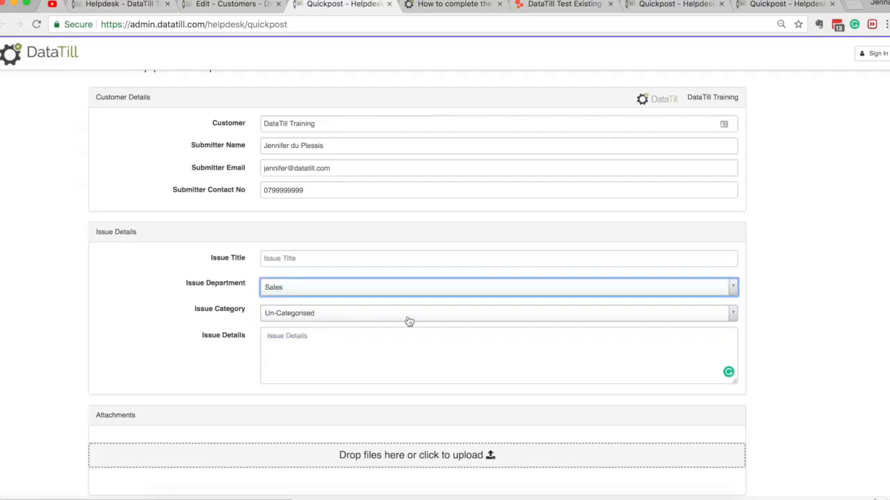
pyautogui.click(341, 294)
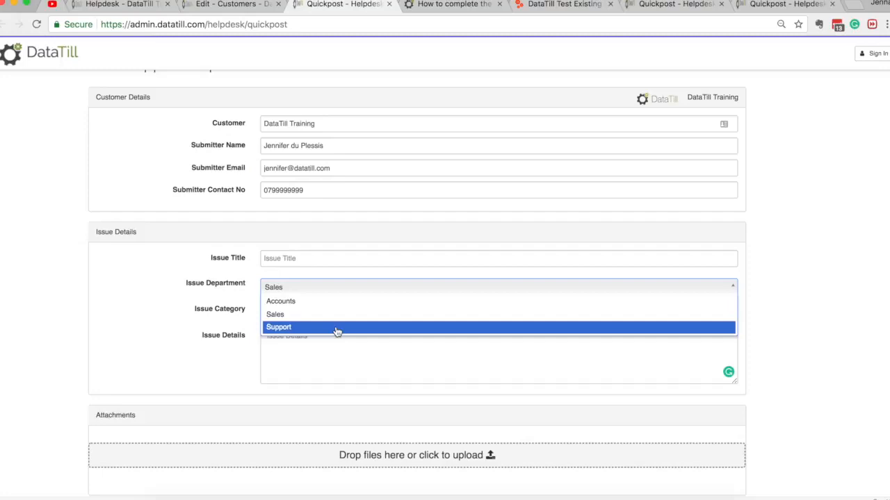
pyautogui.click(284, 327)
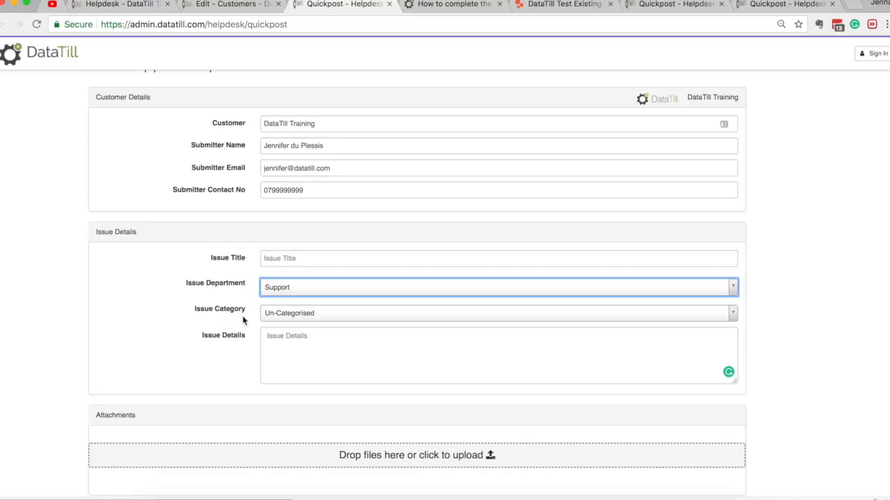
# Examine the issue details, file attachment area and submission option of the support request form
pyautogui.click(344, 351)
pyautogui.scroll(-2, 345, 354)
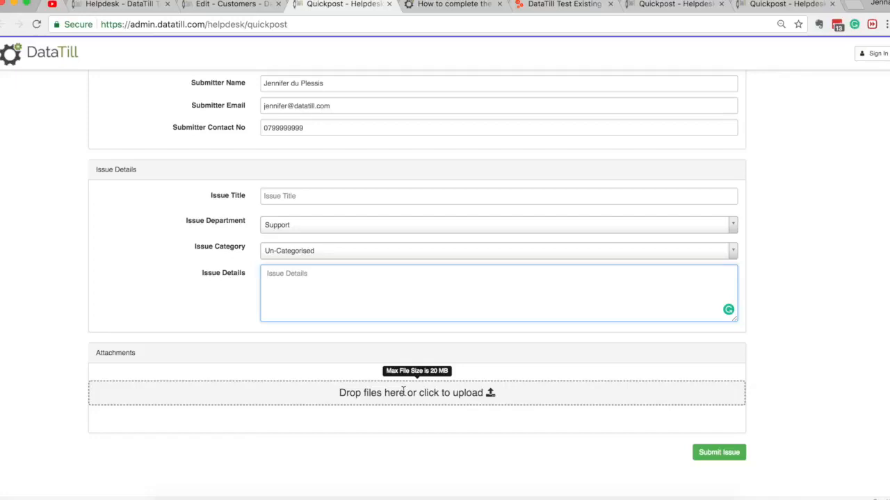
pyautogui.scroll(3, 403, 391)
pyautogui.scroll(-3, 403, 391)
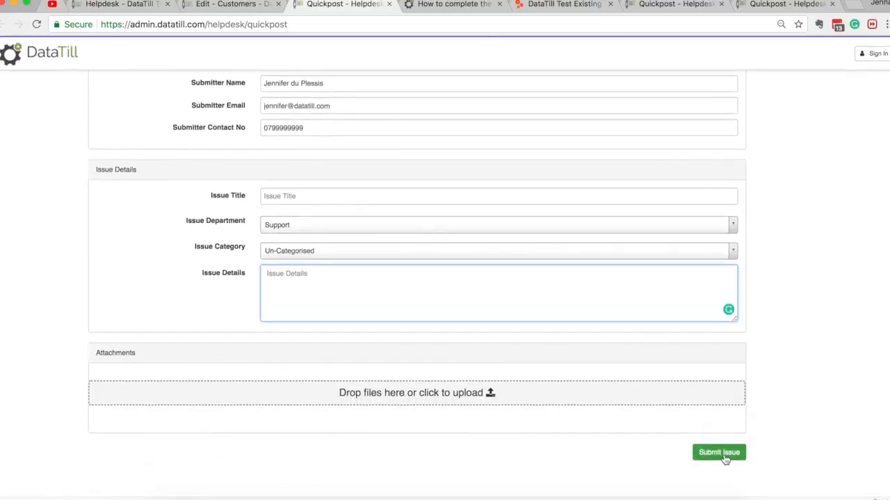
pyautogui.click(804, 351)
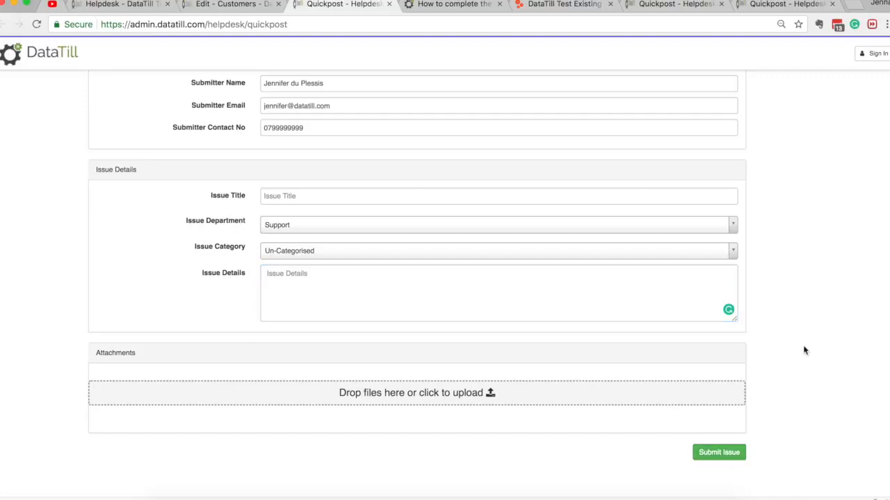